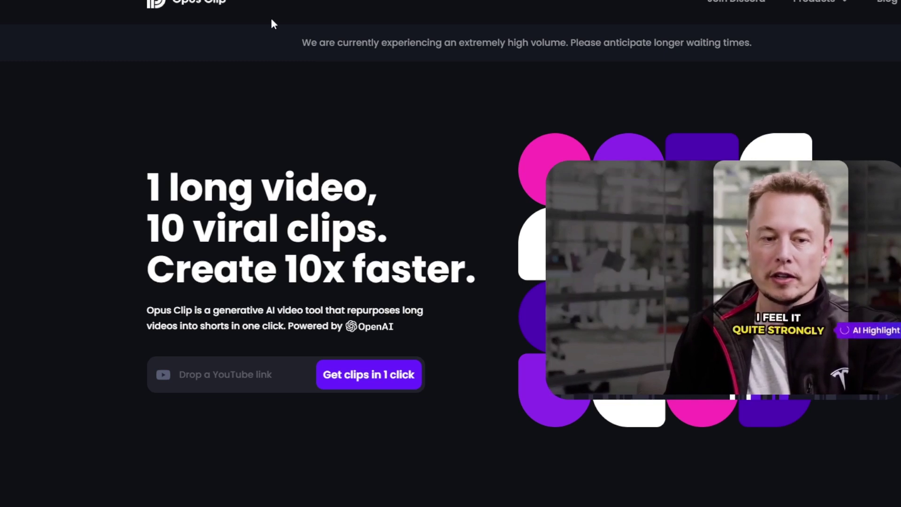
- Paste the YouTube link ending in watch?v=ARVYUxT1wB0 and start generating clips from it
click(251, 373)
right_click(248, 365)
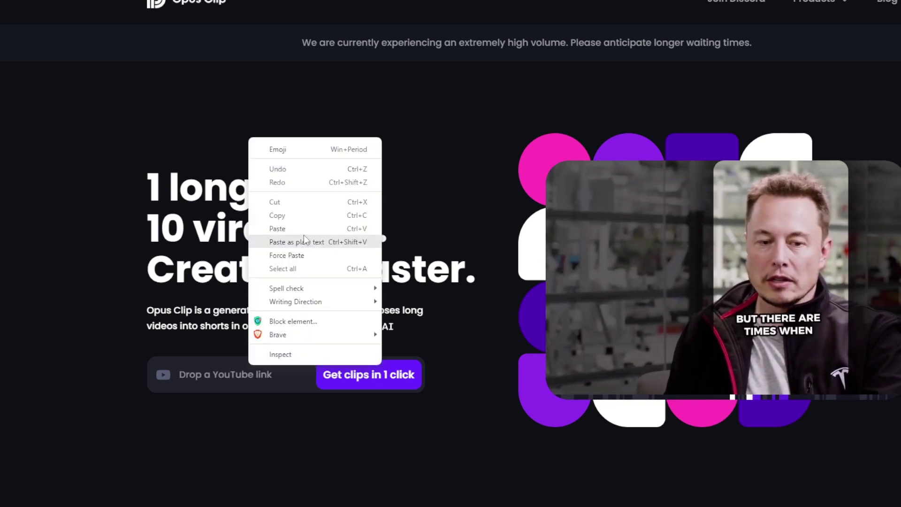
click(303, 230)
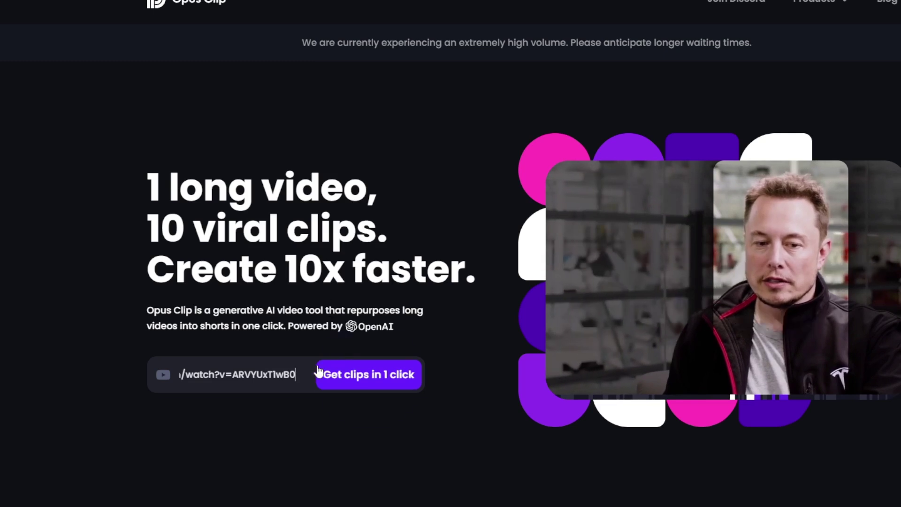
scroll(318, 371, down, 1)
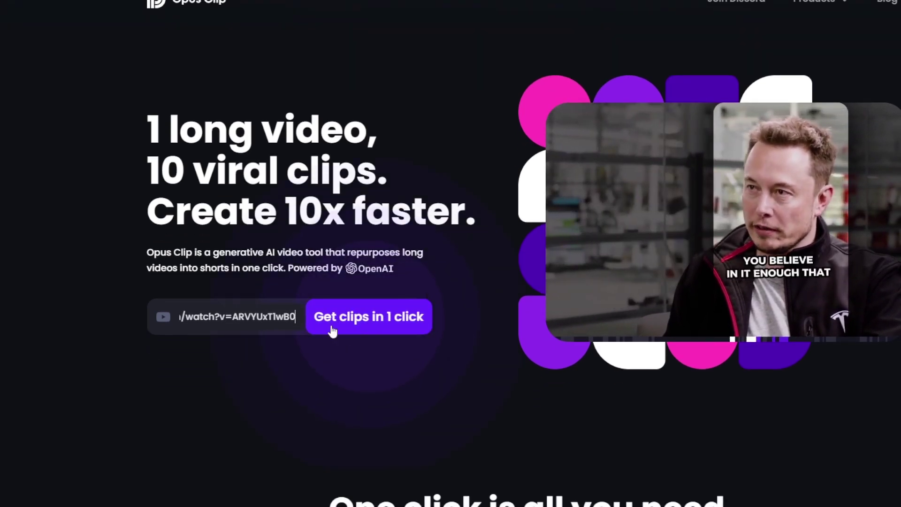
click(380, 324)
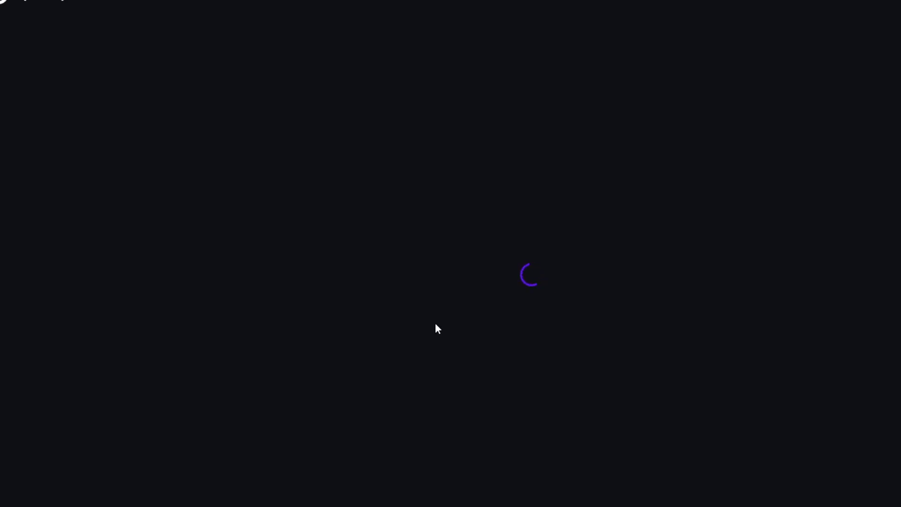
- Enter the notification e-mail address and request to be notified of the video's processing progress
click(443, 218)
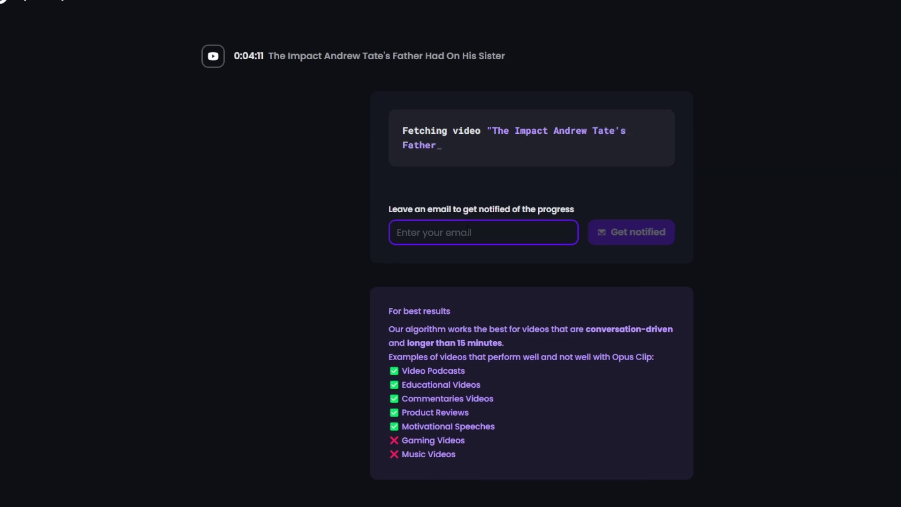
text(b)
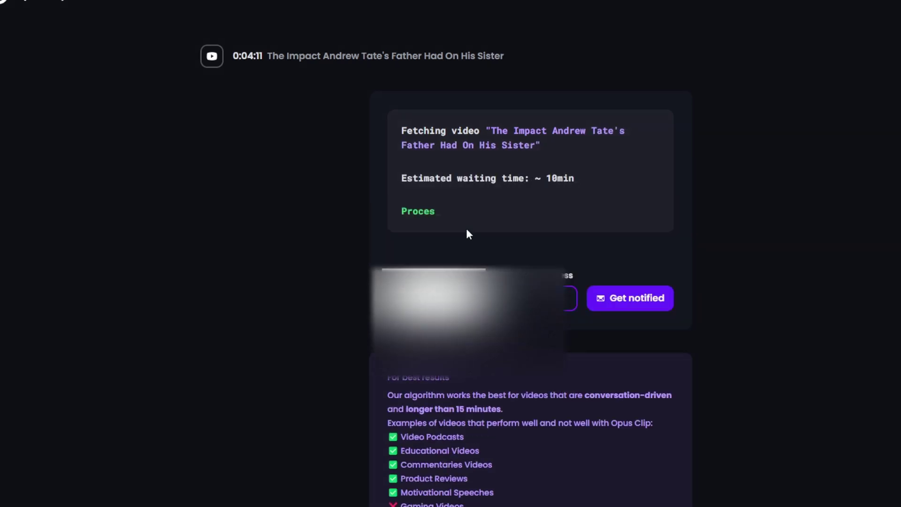
click(622, 326)
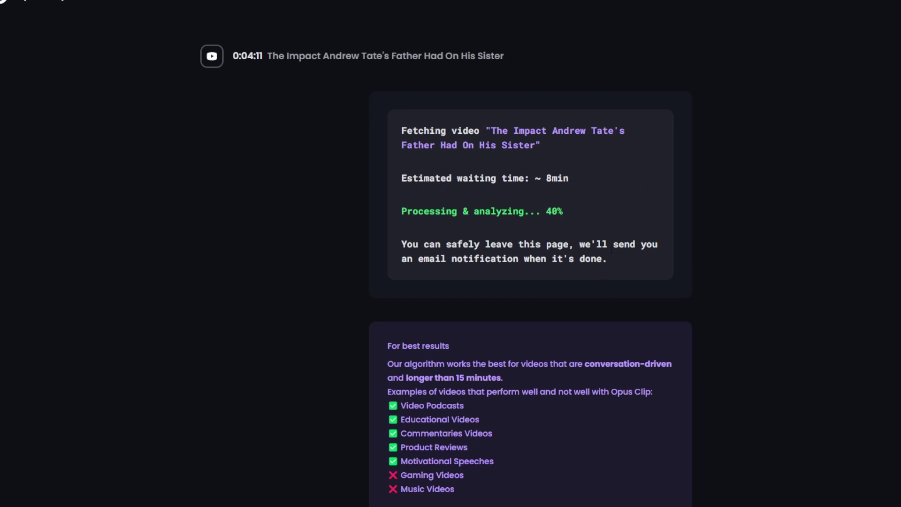
drag(418, 244, 608, 259)
click(487, 245)
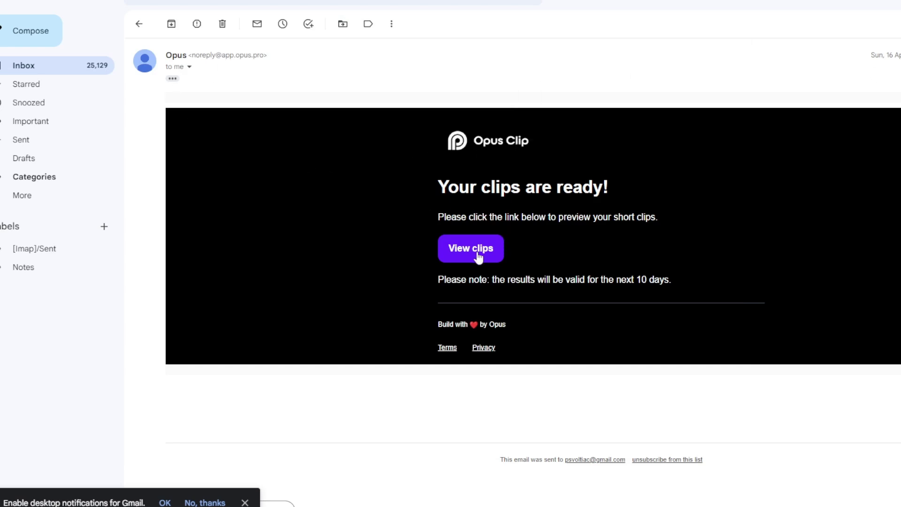
- Open the generated clips from the "Your clips are ready!" e-mail in Gmail
drag(435, 280, 677, 275)
click(670, 277)
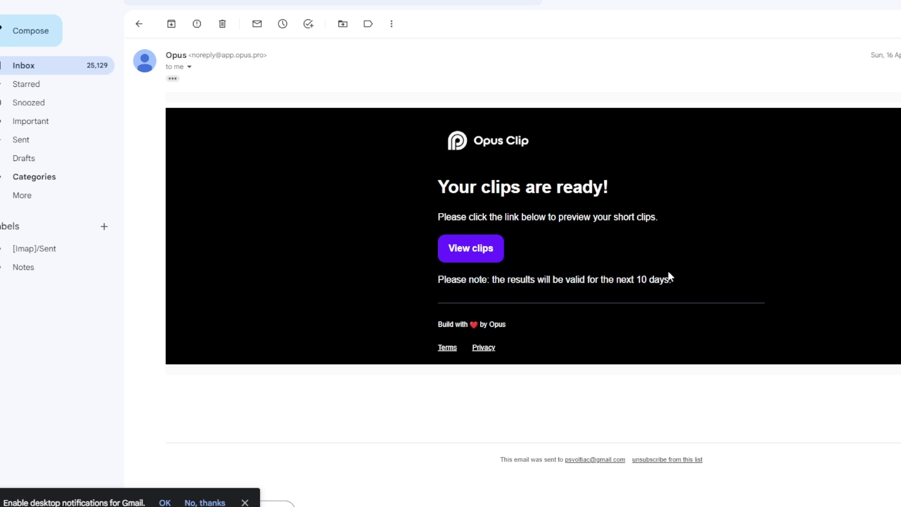
click(483, 249)
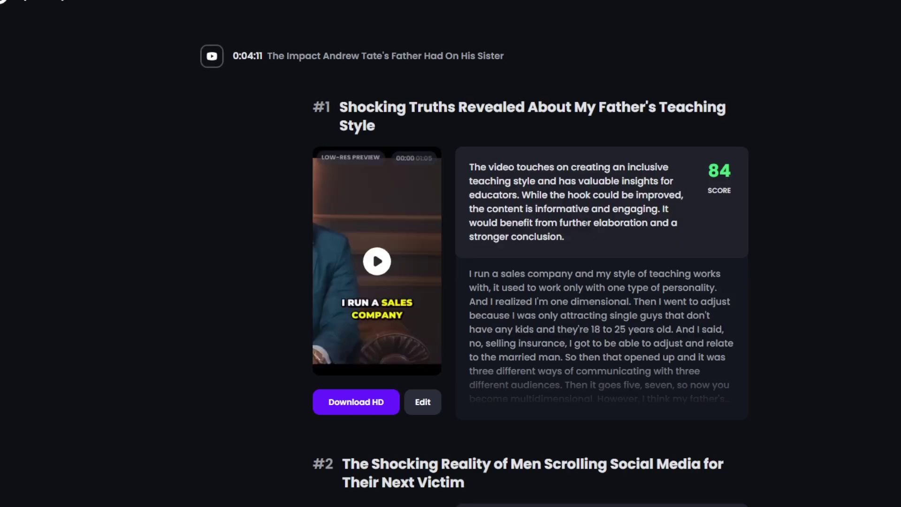
- Preview generated clips #1 and #2 and check what the score of clip #2 means
scroll(689, 236, down, 2)
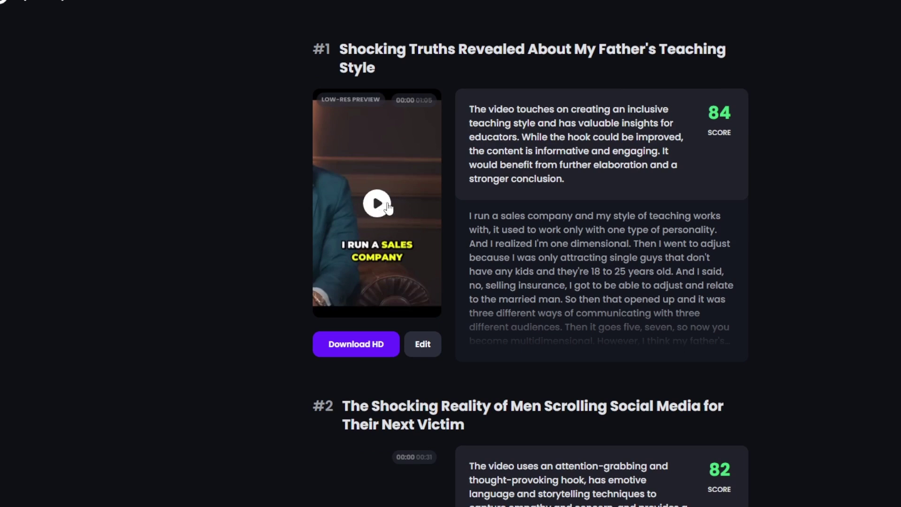
click(378, 203)
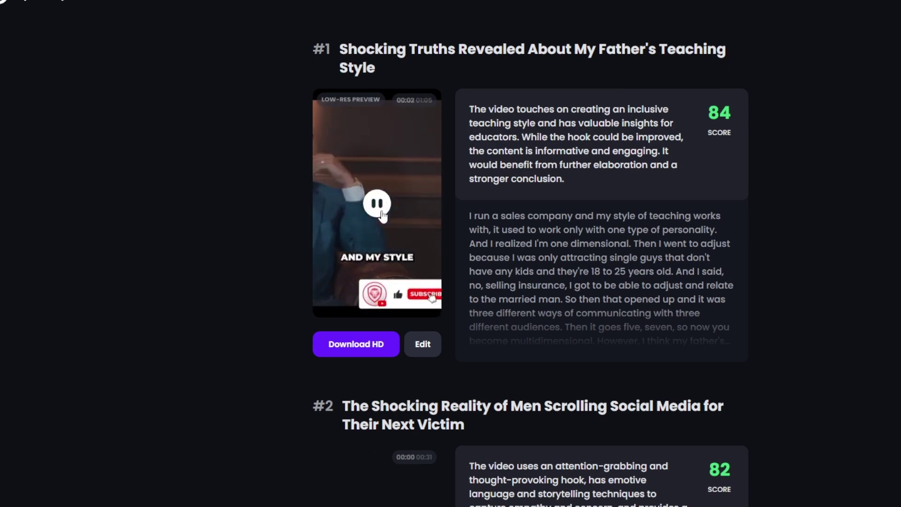
click(378, 204)
scroll(371, 187, down, 7)
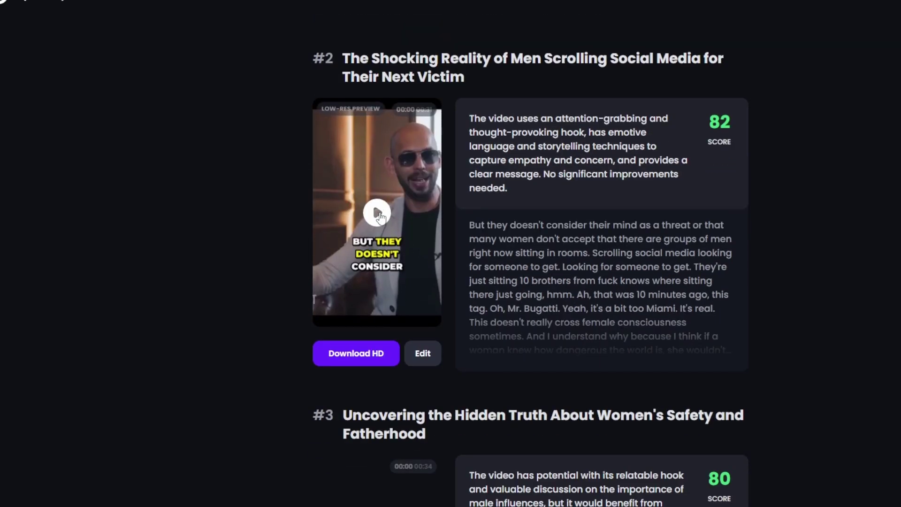
click(378, 213)
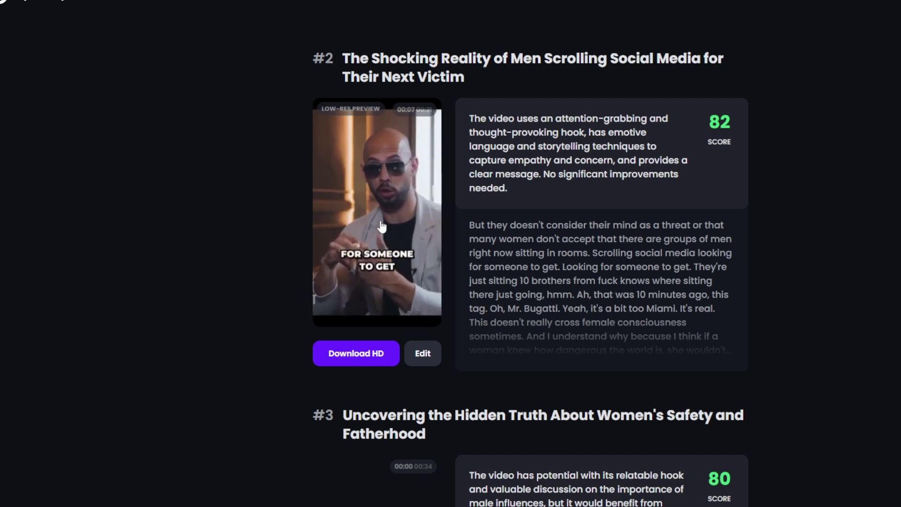
scroll(740, 111, down, 1)
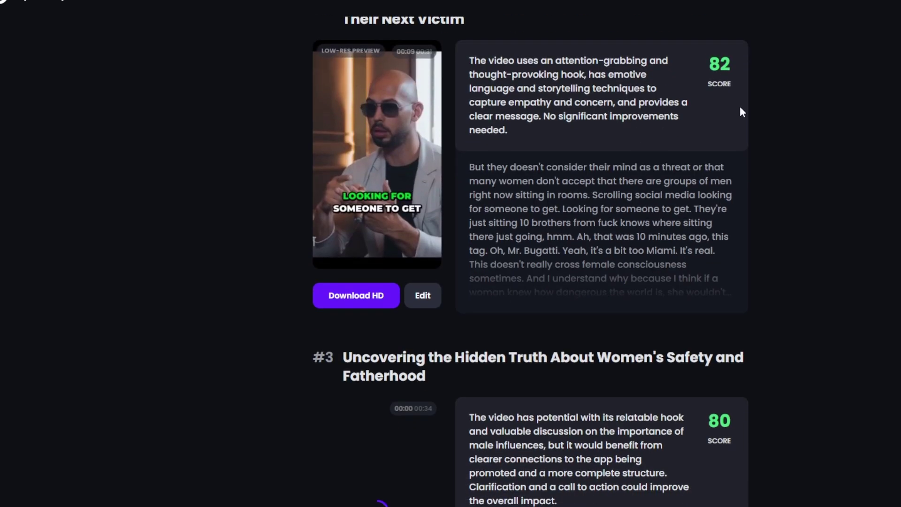
mouse_move(721, 66)
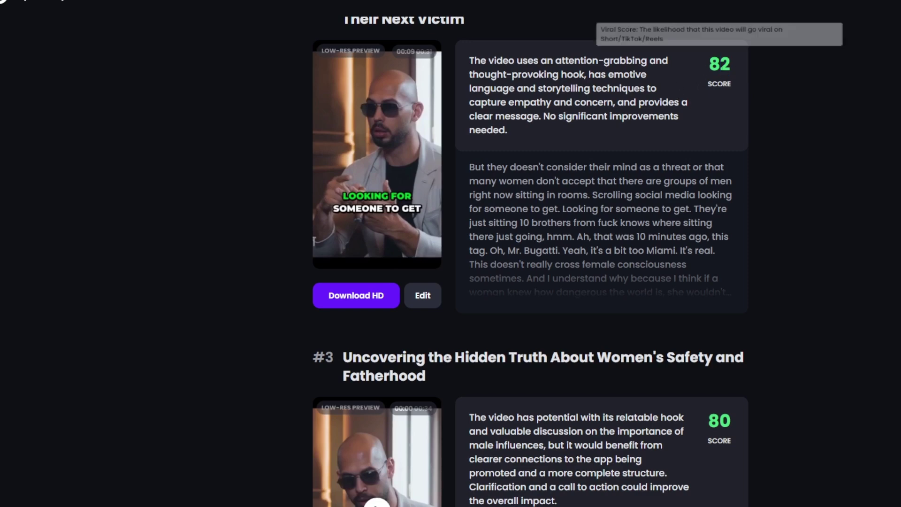
- Preview generated clips #3 and #4
scroll(688, 87, down, 2)
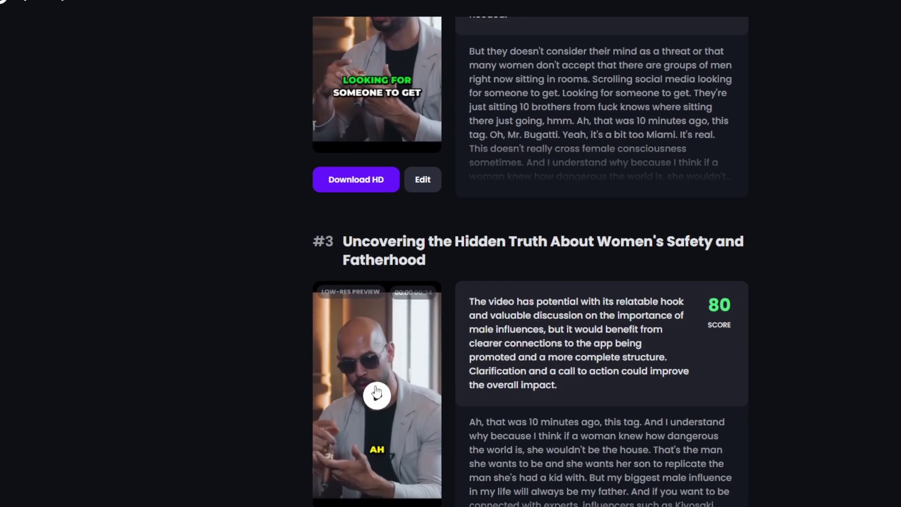
scroll(376, 391, down, 1)
click(376, 337)
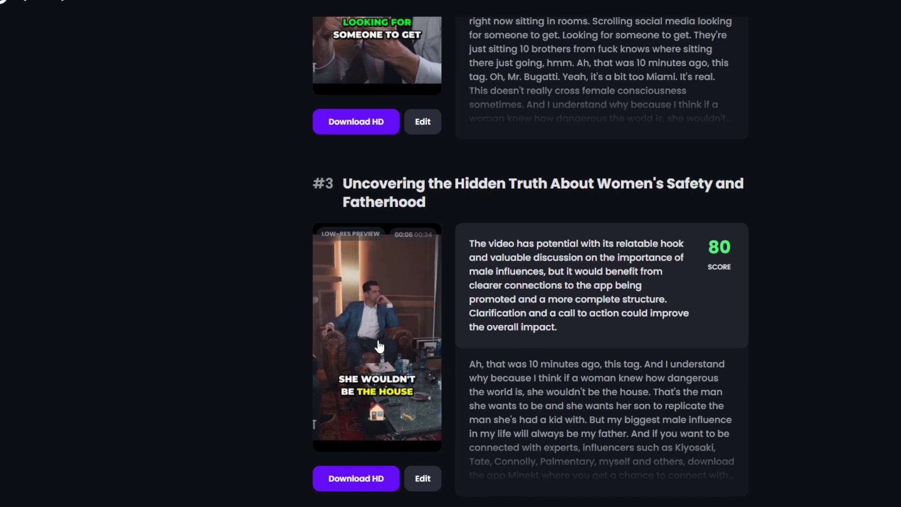
click(413, 324)
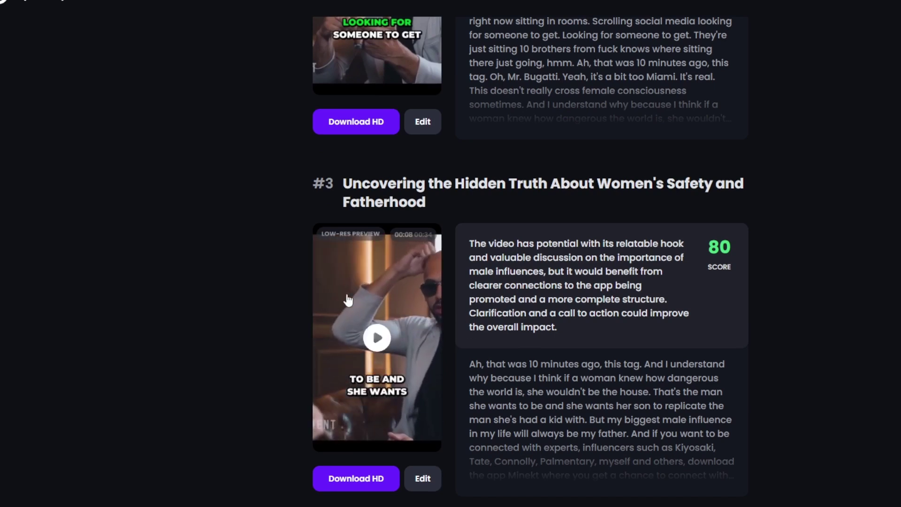
scroll(450, 303, down, 7)
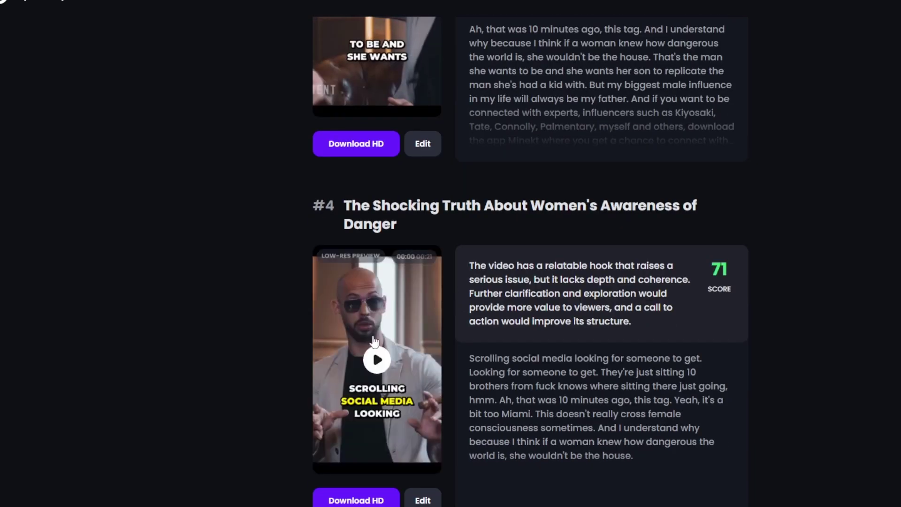
click(385, 369)
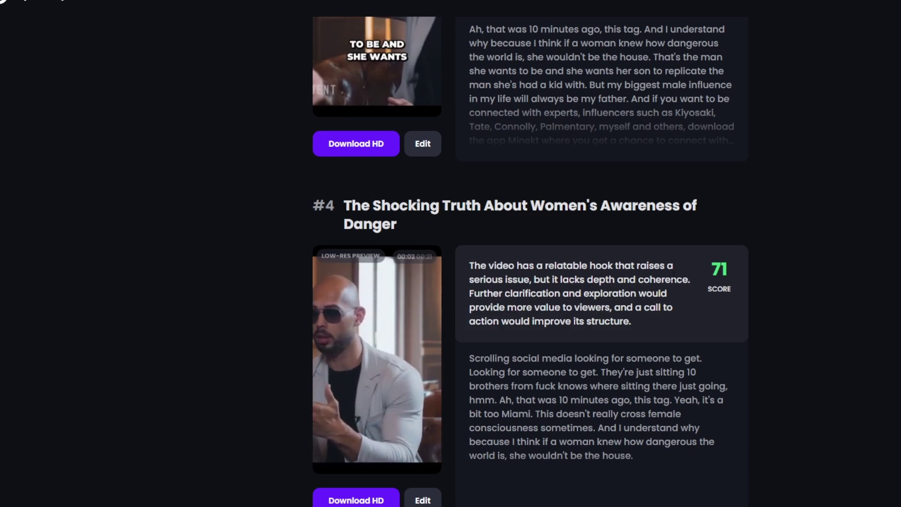
- Download clip #4 in HD, logging in with Google and saving it as an MP4 video under the suggested file name
click(395, 500)
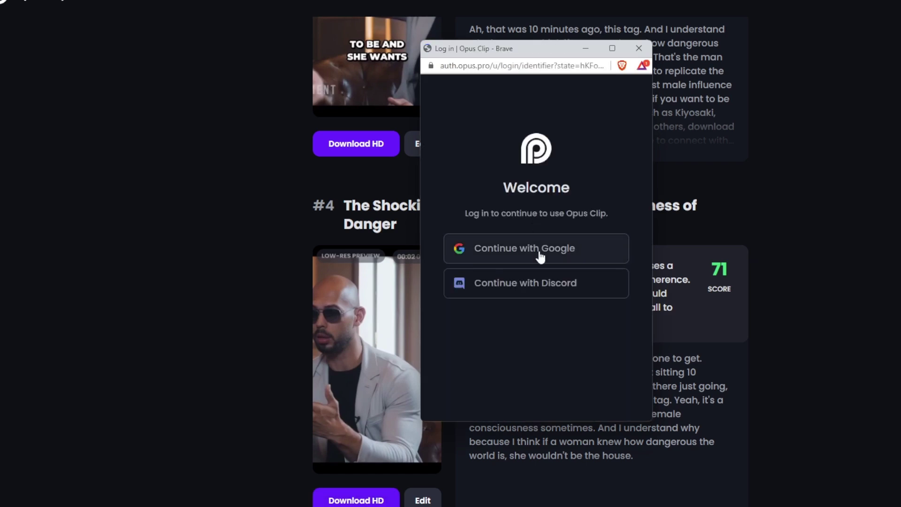
click(540, 253)
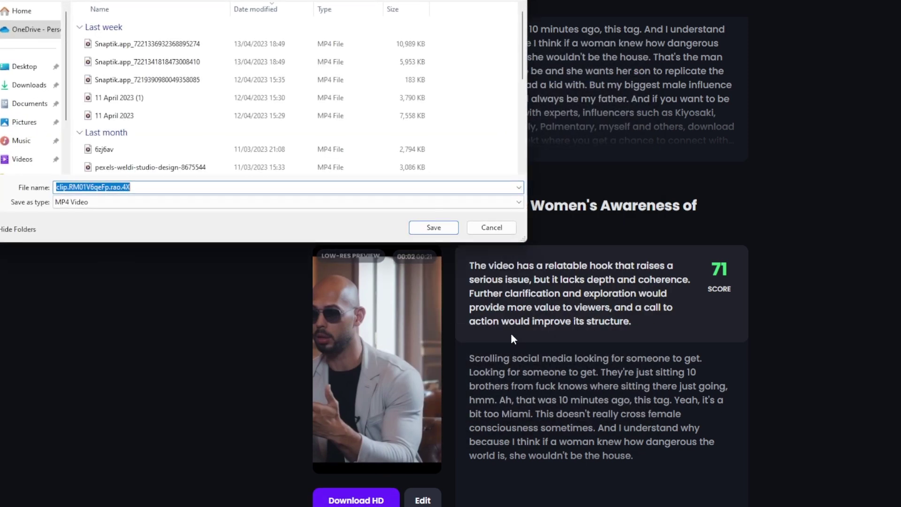
click(452, 223)
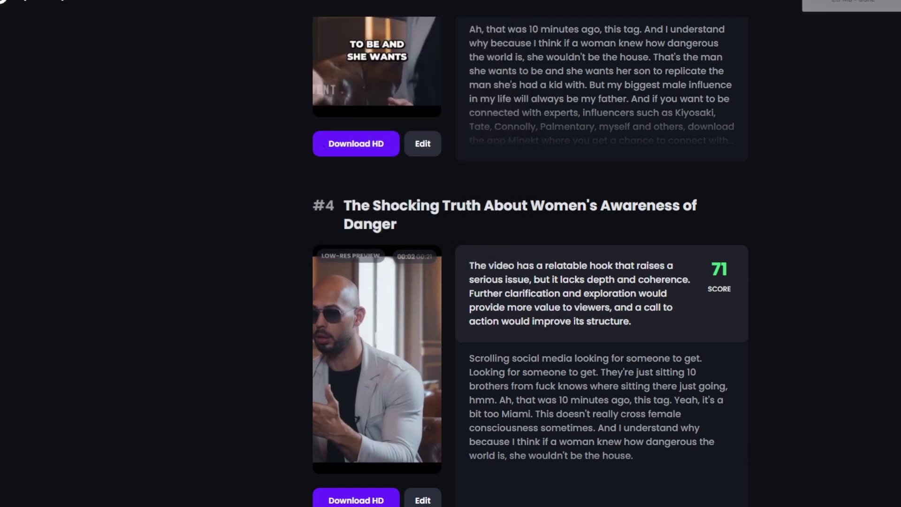
- Open clip #3 for editing and replace the first caption word "Ah" with "yes"
scroll(423, 356, up, 4)
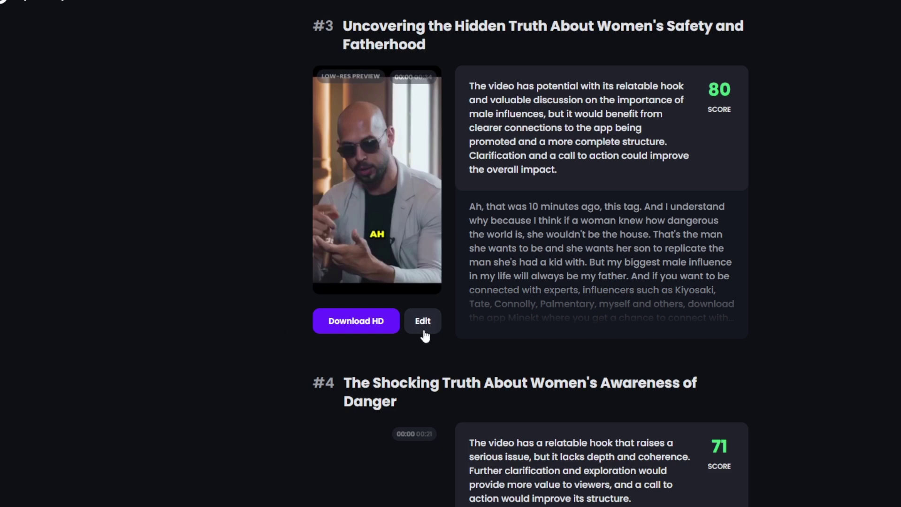
click(424, 334)
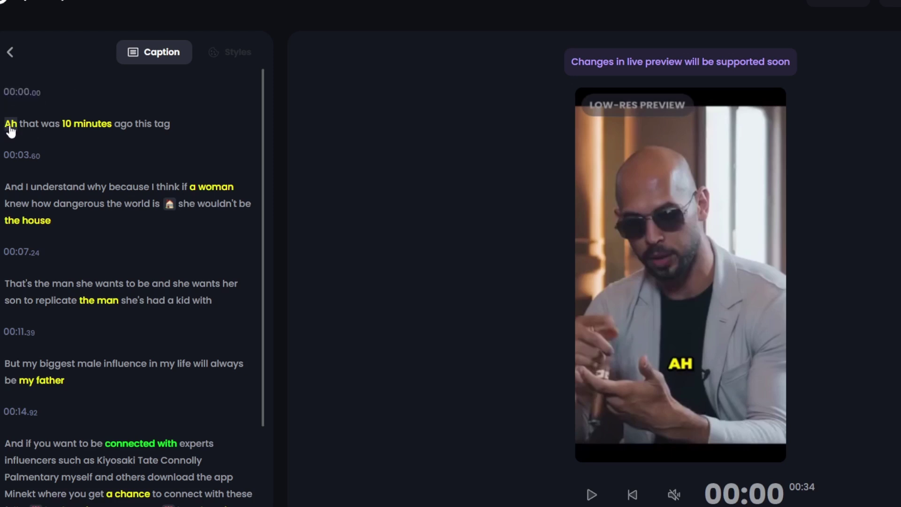
click(16, 123)
key(BackSpace)
key(BackSpace)
text(yes)
click(117, 227)
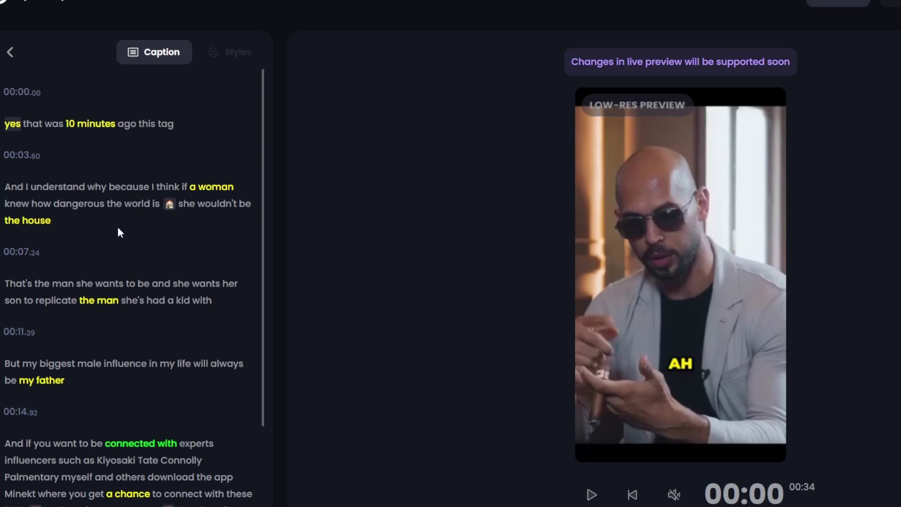
- Replace the word "woman" with "person" in the caption at 00:03.60
click(217, 187)
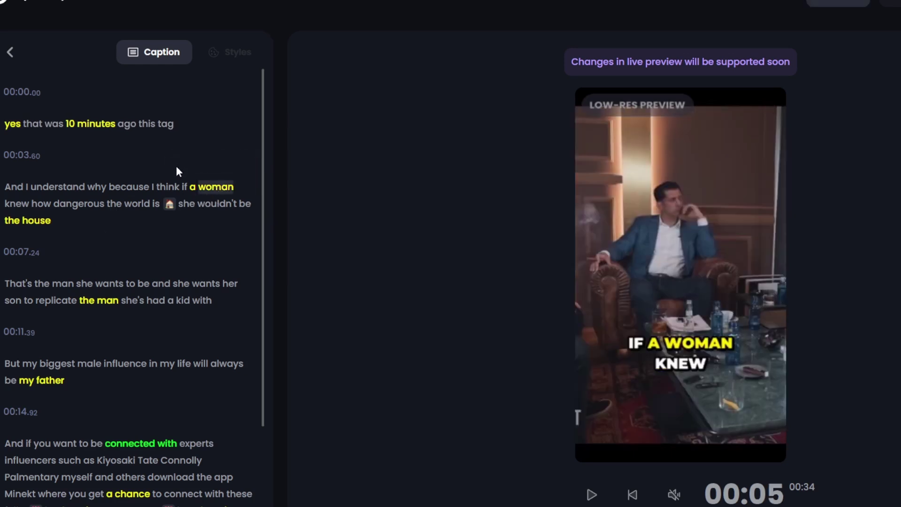
click(173, 165)
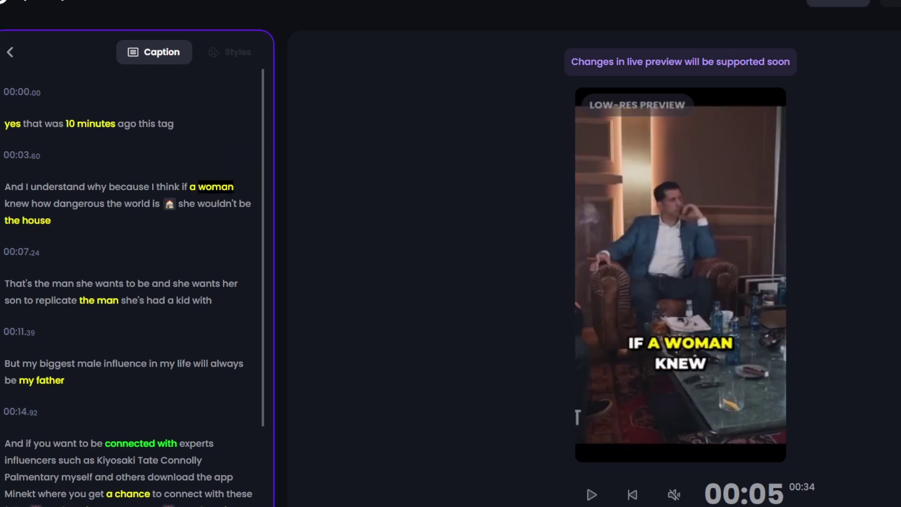
key(ctrl+shift+Left)
text(person)
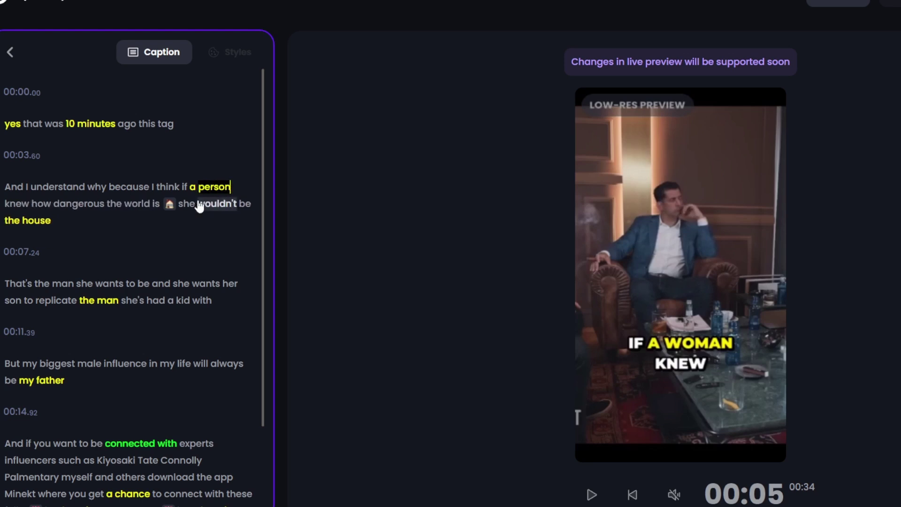
click(165, 93)
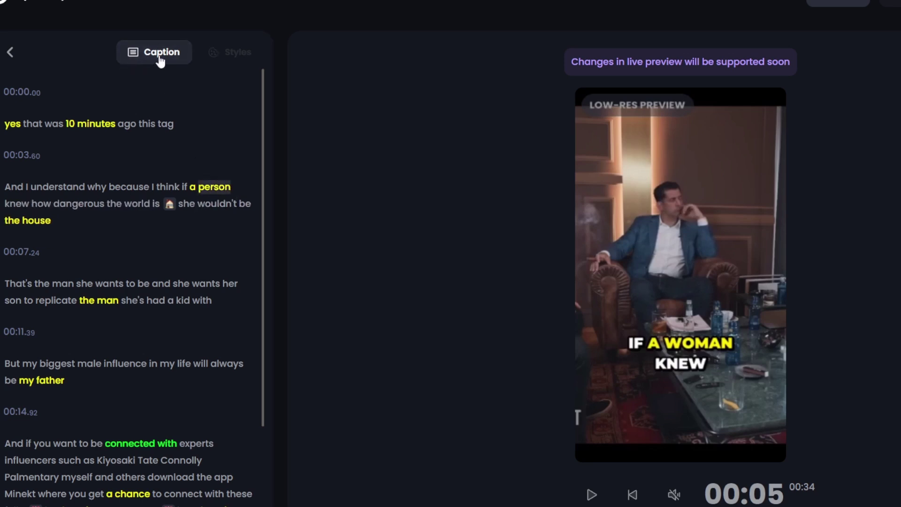
- Recolour the words "minutes" to green and "yes" to white in the first caption
click(107, 123)
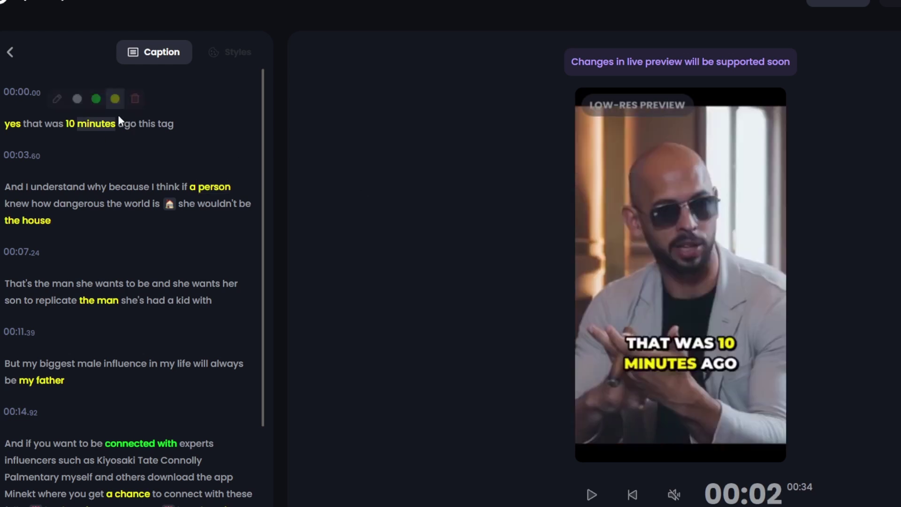
click(95, 96)
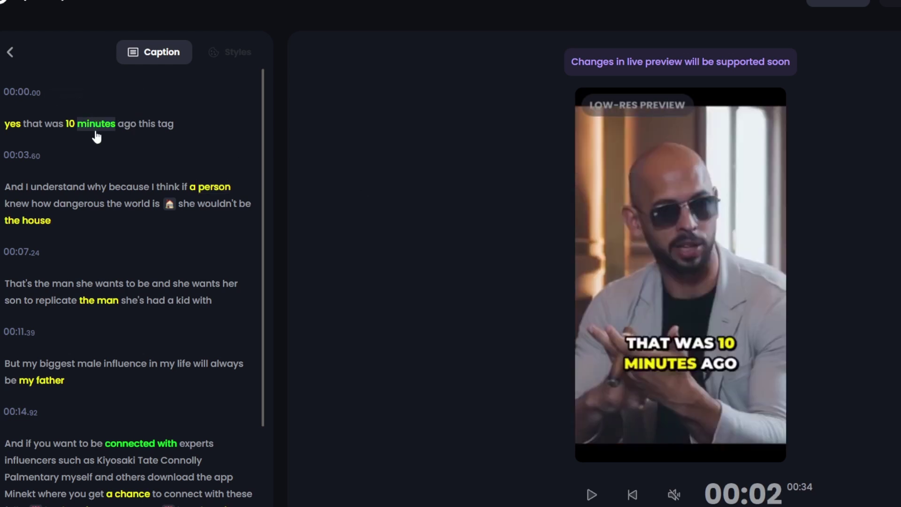
click(14, 124)
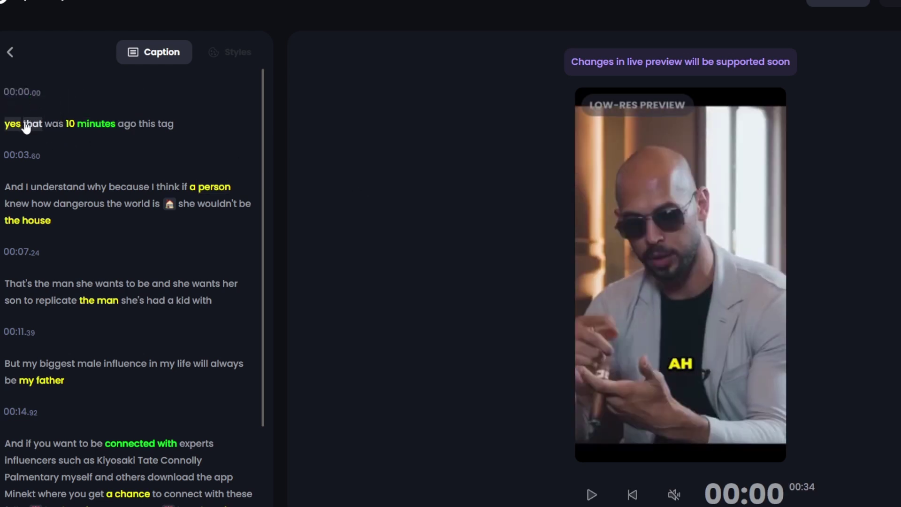
click(8, 96)
- Save the caption changes and play the preview of clip #3 to check the edited captions
click(838, 2)
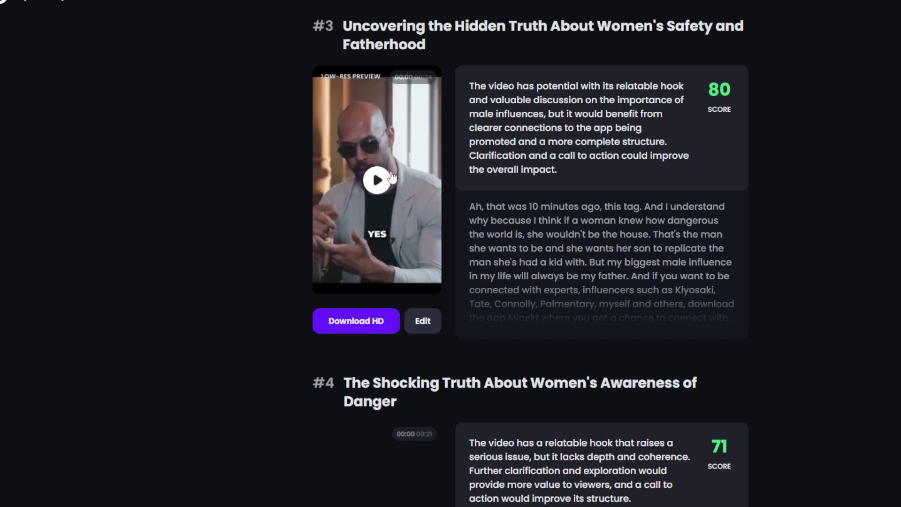
click(384, 186)
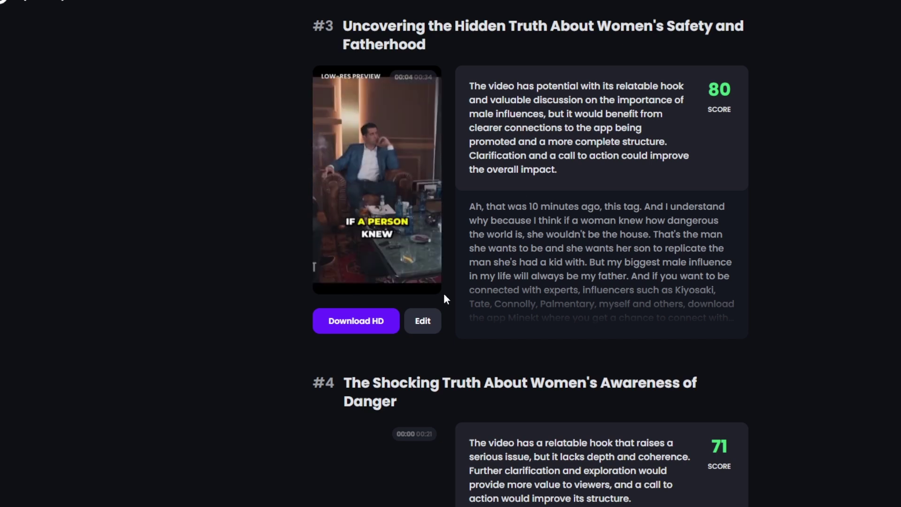
click(383, 185)
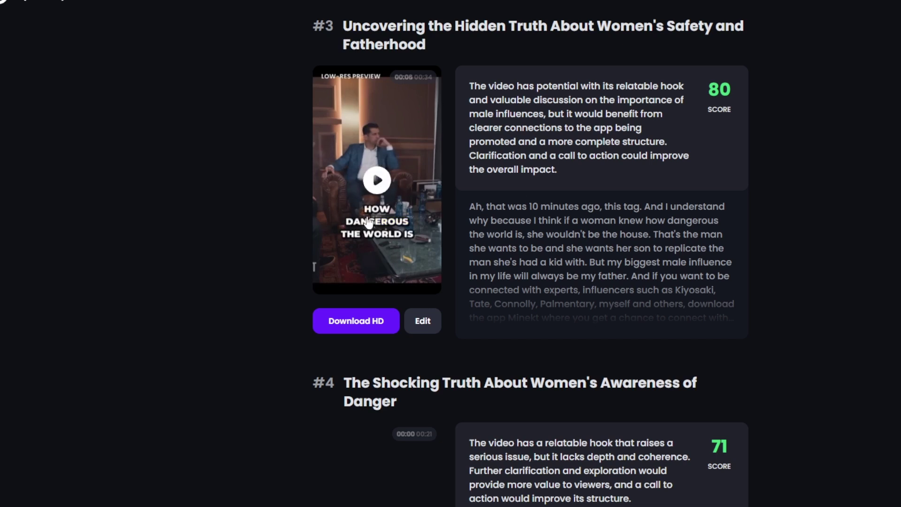